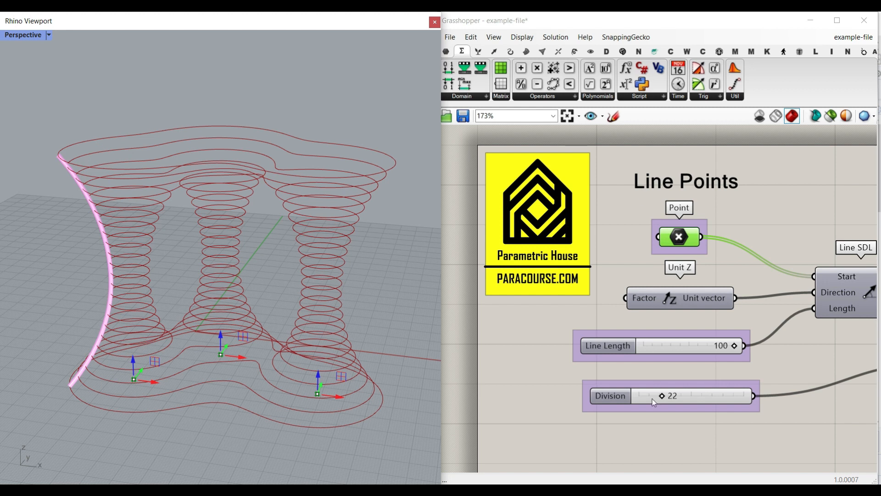
Adjust the Line Length and Division sliders in the example definition.
mouse_move(737, 346)
left_mouse_down()
mouse_move(714, 346)
mouse_move(742, 348)
left_mouse_up()
mouse_move(665, 398)
left_mouse_down()
mouse_move(675, 396)
mouse_move(662, 396)
left_mouse_up()
scroll(648, 297, "down", 11)
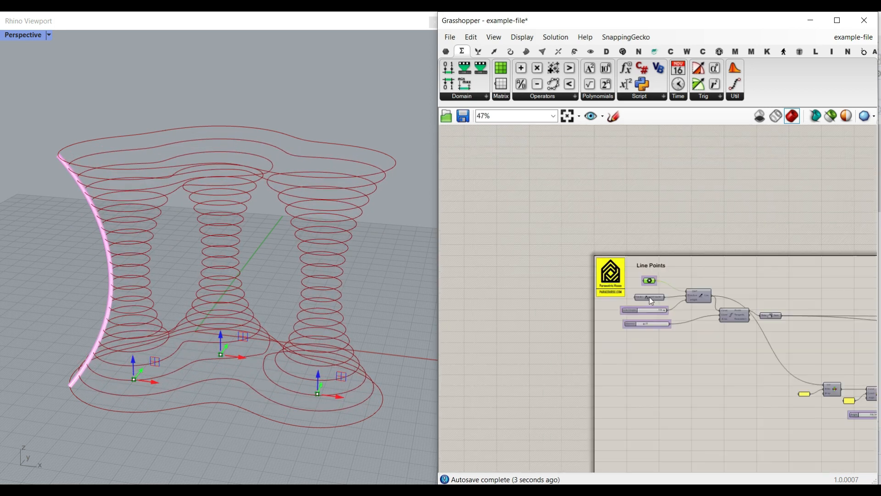
Drag the four Gene Pool values of the Section Curve to about 26.08, 17.04, 10.67 and 14.14.
right_click_drag(789, 368, 726, 305)
scroll(722, 304, "up", 11)
scroll(643, 294, "up", 2)
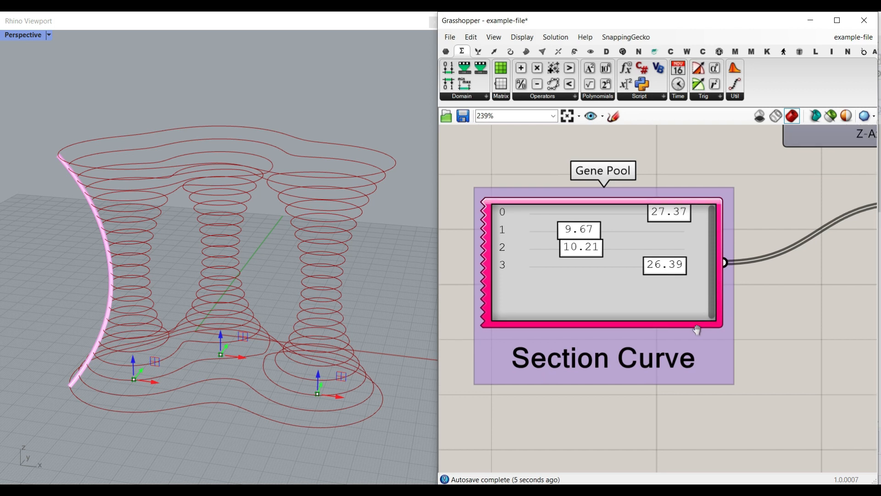
left_click_drag(685, 231, 664, 228)
left_click_drag(596, 241, 633, 242)
mouse_move(596, 271)
left_mouse_down()
mouse_move(641, 271)
mouse_move(599, 271)
left_mouse_up()
left_click_drag(651, 280, 614, 283)
left_click_drag(658, 226, 664, 226)
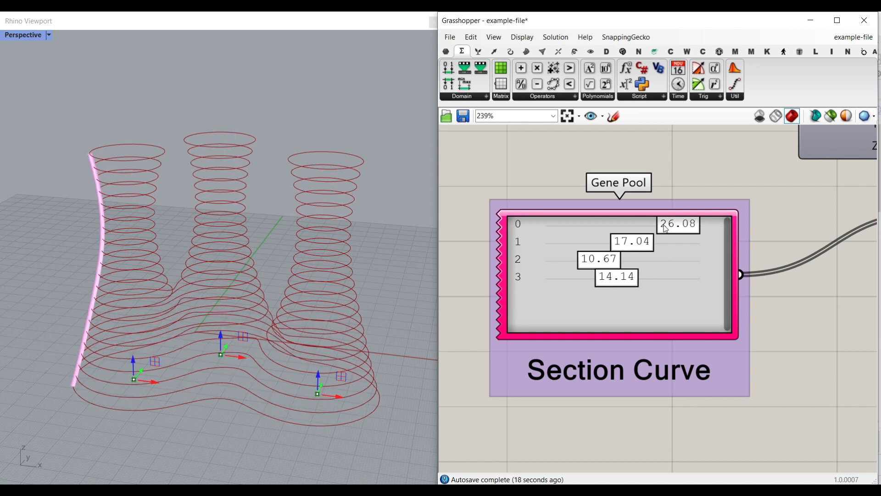
Adjust the Angle slider to rotate the section curves.
scroll(583, 249, "down", 5)
right_click_drag(582, 252, 772, 361)
scroll(734, 315, "up", 6)
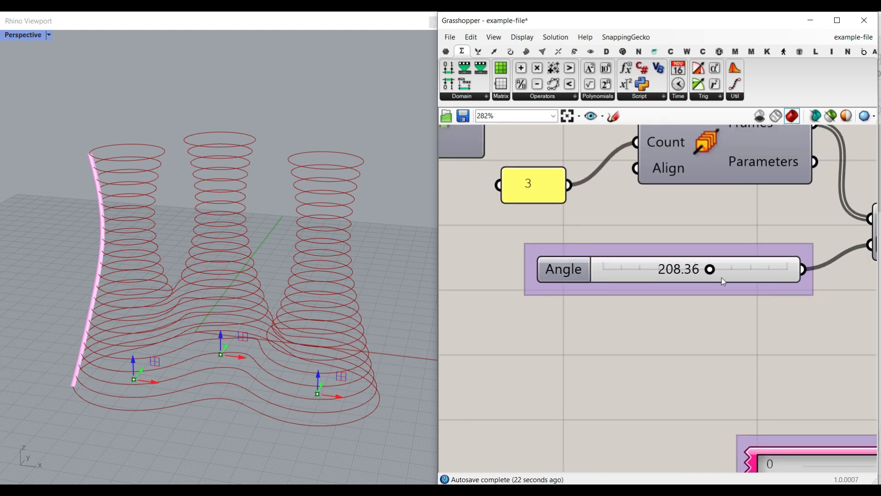
mouse_move(712, 270)
left_mouse_down()
mouse_move(613, 283)
mouse_move(735, 285)
mouse_move(714, 286)
left_mouse_up()
Switch the Create Solids toggle feeding the Dispatch component to True.
right_click_drag(824, 361, 596, 188)
mouse_move(671, 309)
left_mouse_down()
mouse_move(685, 311)
mouse_move(655, 313)
left_mouse_up()
scroll(637, 252, "down", 5)
scroll(638, 252, "down", 8)
right_click_drag(811, 180, 679, 231)
scroll(746, 260, "up", 17)
right_click_drag(727, 336, 693, 382)
scroll(660, 356, "down", 3)
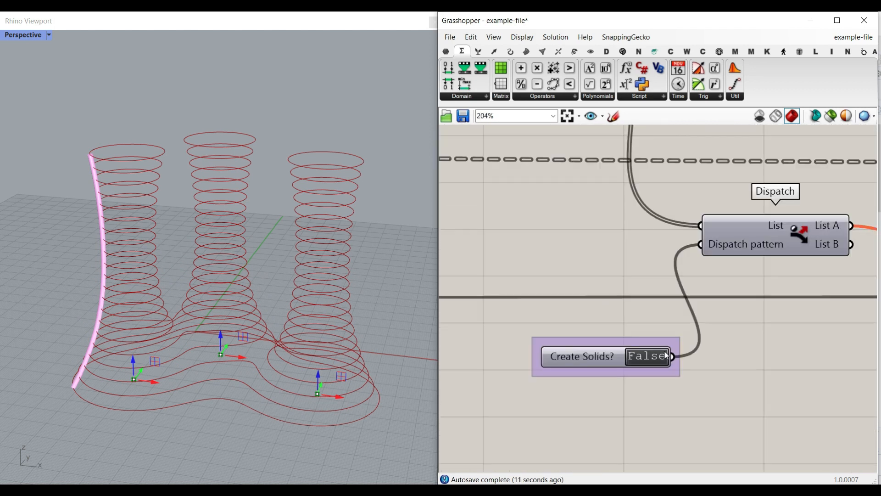
right_click_drag(795, 241, 737, 233)
right_click_drag(662, 288, 704, 287)
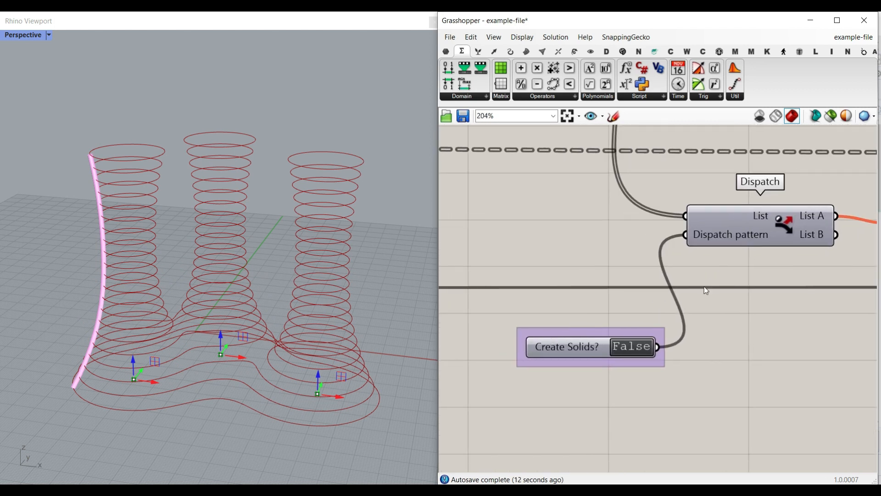
double_click(638, 352)
Orbit the Rhino viewport to inspect the generated stacked solids.
right_click_drag(419, 350, 384, 340)
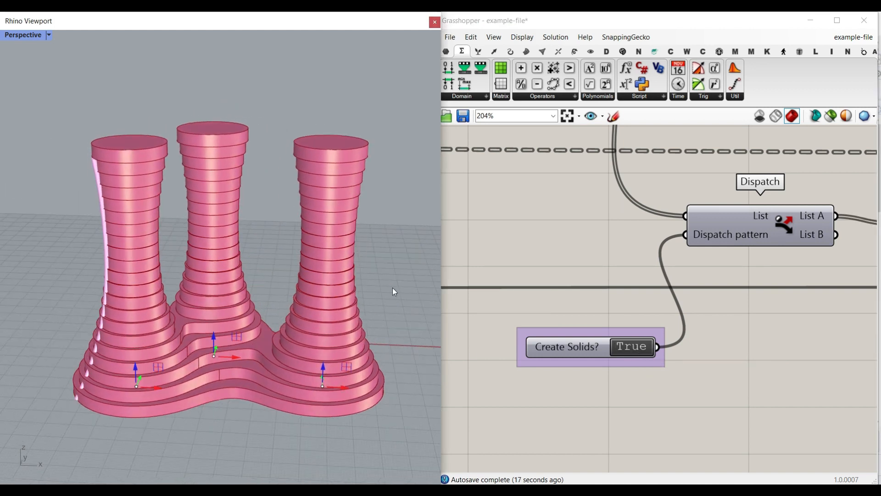
right_click_drag(229, 221, 229, 250)
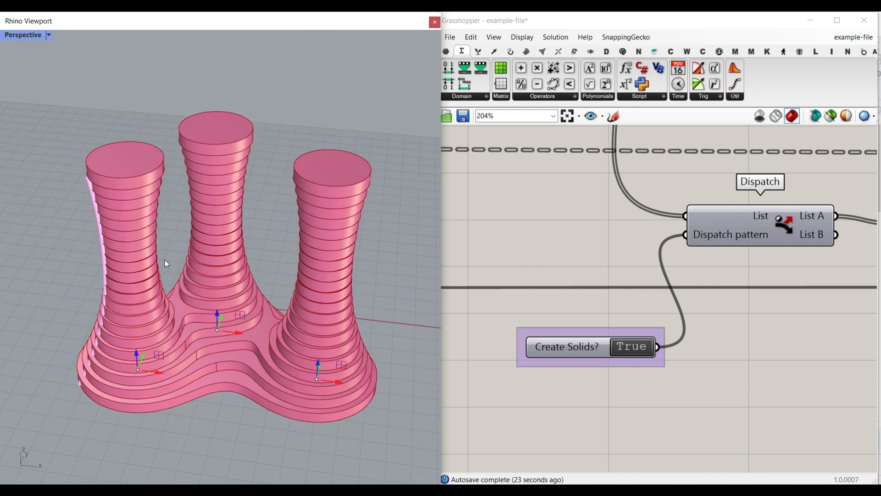
right_click_drag(175, 326, 158, 318)
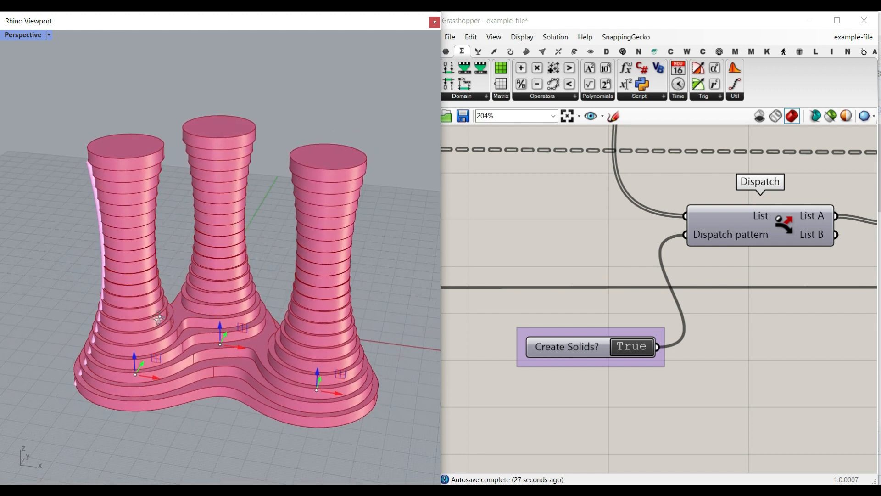
Start a new blank Grasshopper document.
left_click(450, 37)
left_click(464, 47)
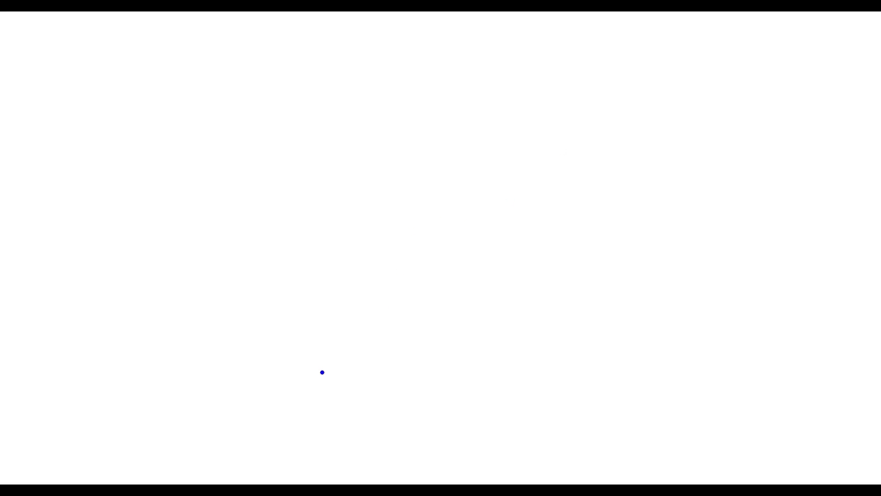
mouse_move(243, 330)
left_mouse_down()
mouse_move(214, 354)
mouse_move(246, 354)
left_mouse_up()
mouse_move(412, 214)
left_mouse_down()
mouse_move(382, 238)
mouse_move(410, 234)
left_mouse_up()
left_click_drag(591, 315, 556, 346)
left_click_drag(570, 324, 599, 345)
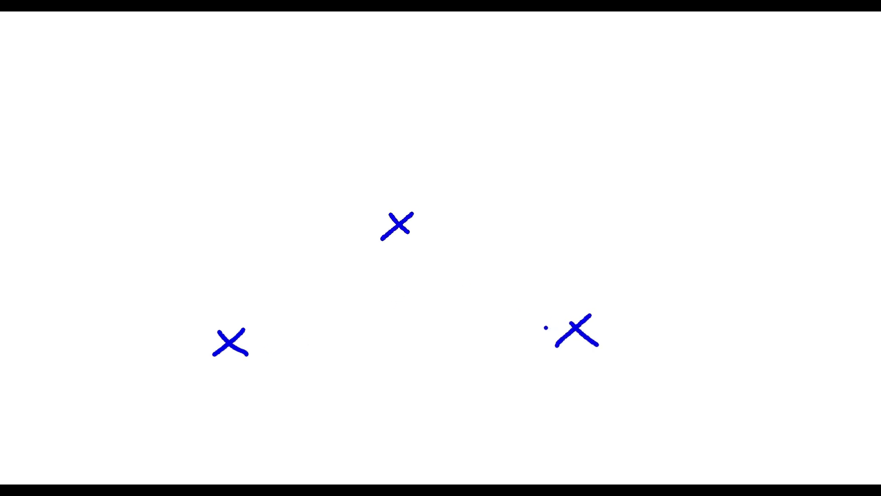
left_click_drag(230, 342, 232, 117)
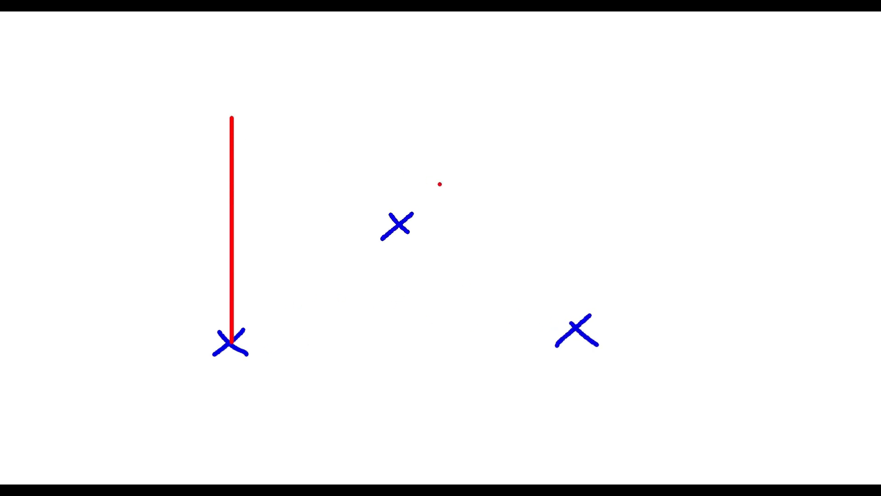
left_click_drag(399, 221, 399, 81)
left_click_drag(581, 328, 581, 157)
left_click_drag(223, 131, 239, 129)
left_click_drag(397, 81, 409, 92)
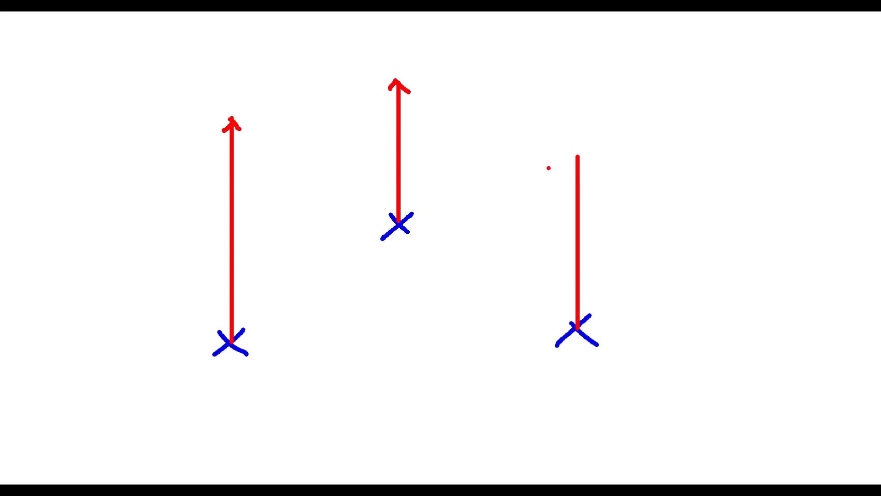
left_click_drag(581, 151, 589, 162)
left_click_drag(230, 298, 237, 288)
left_click_drag(236, 235, 223, 242)
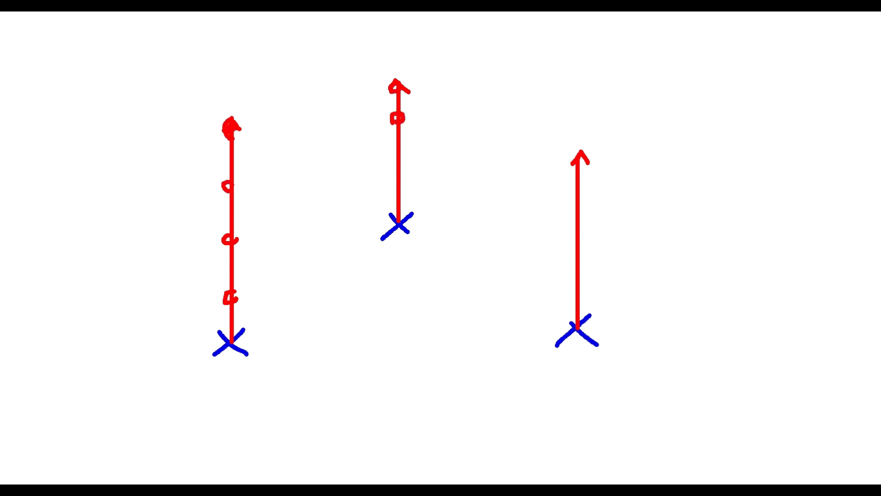
left_click_drag(402, 189, 404, 201)
left_click_drag(186, 353, 146, 141)
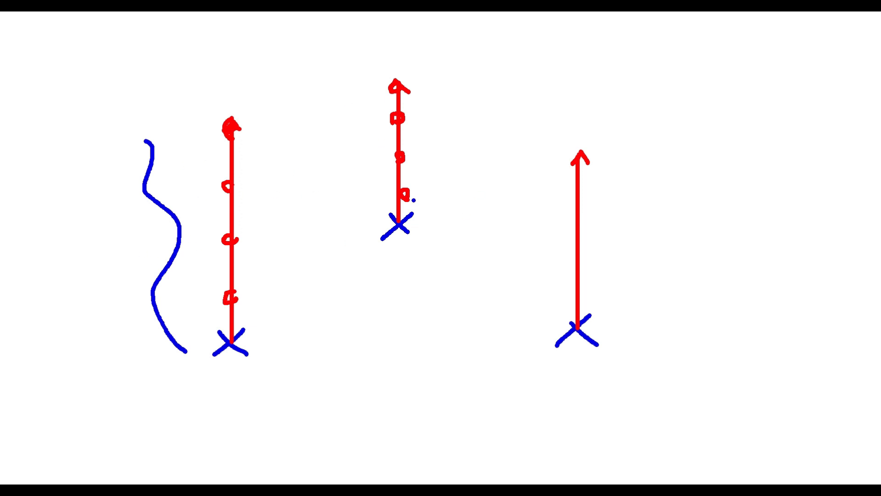
key("Escape")
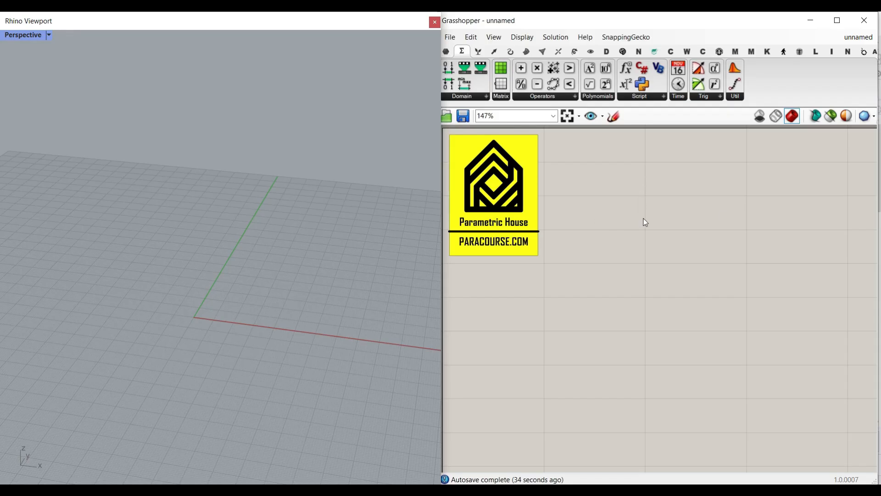
Place a Line SDL component on the empty canvas.
left_click(512, 55)
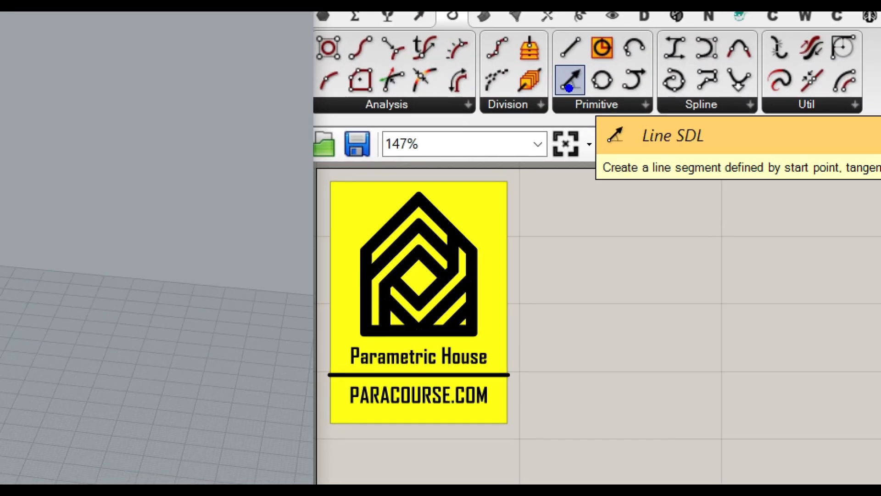
left_click_drag(569, 84, 686, 316)
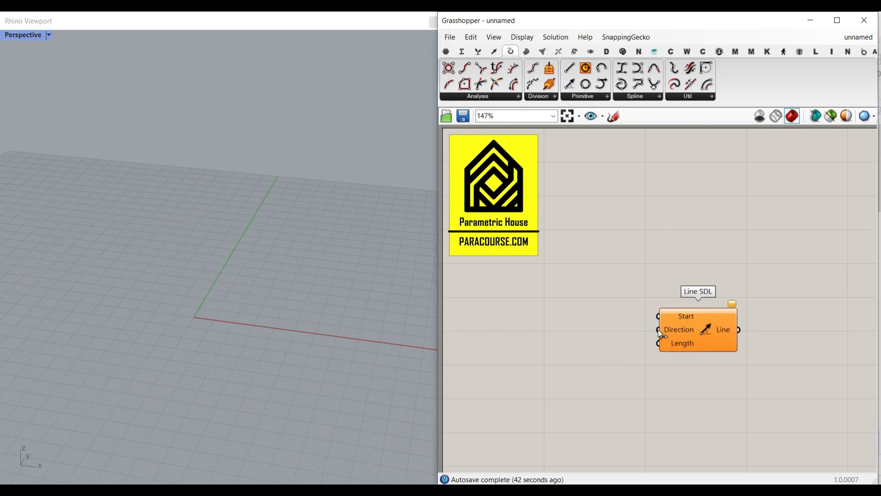
scroll(682, 297, "up", 3)
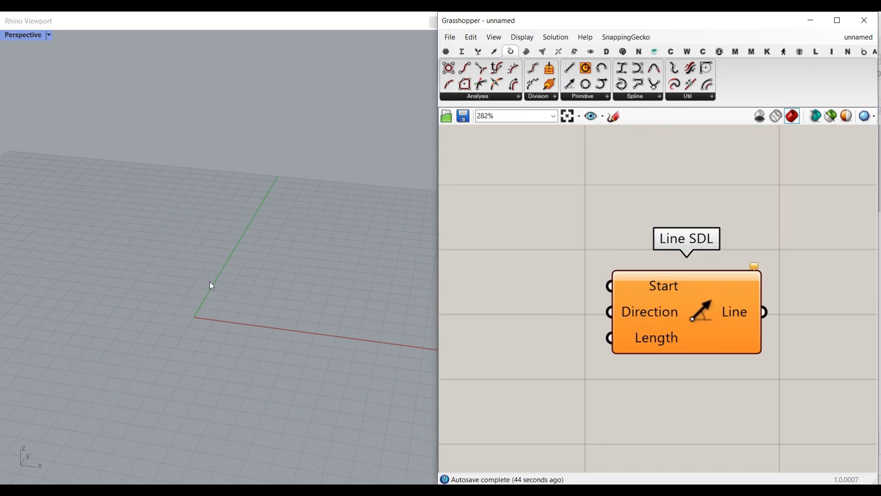
Extract the Line SDL Start input as a separate Point parameter.
right_click(657, 288)
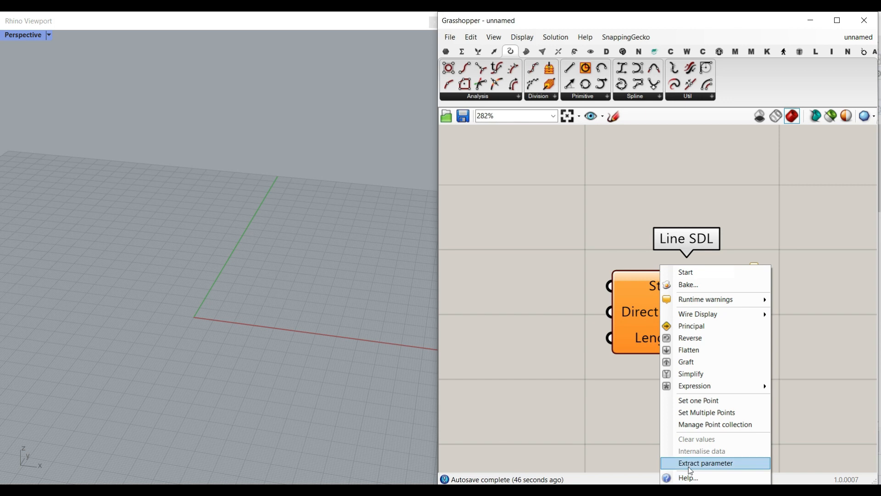
right_click_drag(622, 288, 612, 288)
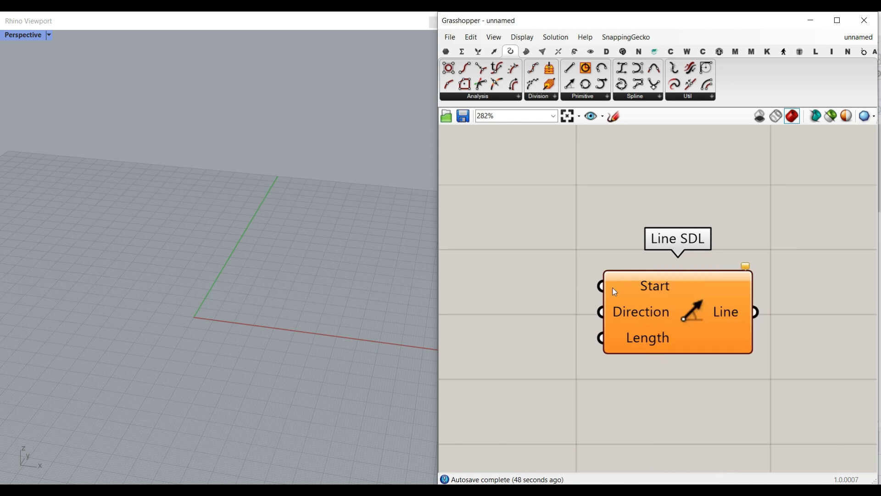
right_click(654, 286)
left_click(693, 462)
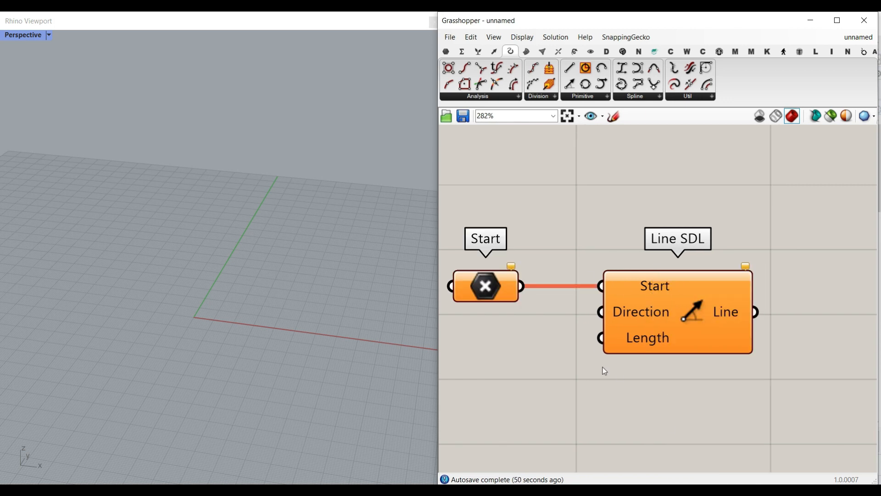
Set multiple points on the Start parameter by picking three locations on the Rhino ground grid.
right_click(517, 314)
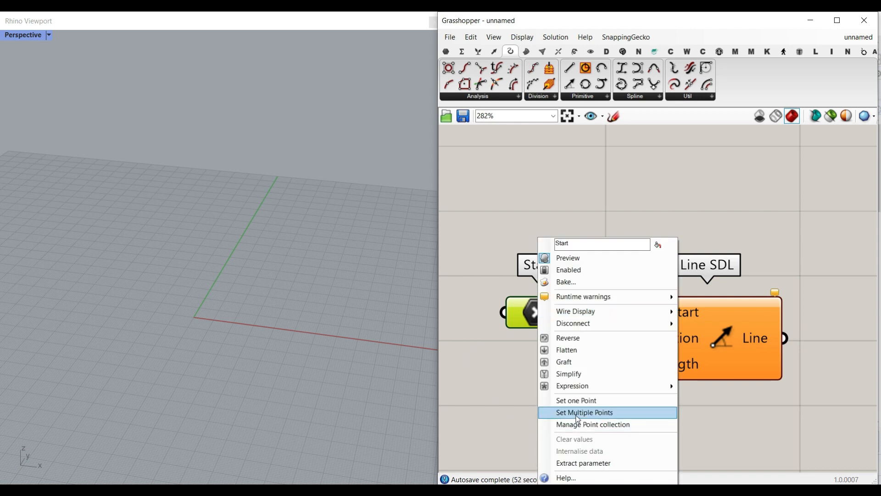
left_click(578, 413)
left_click(281, 313)
left_click(209, 248)
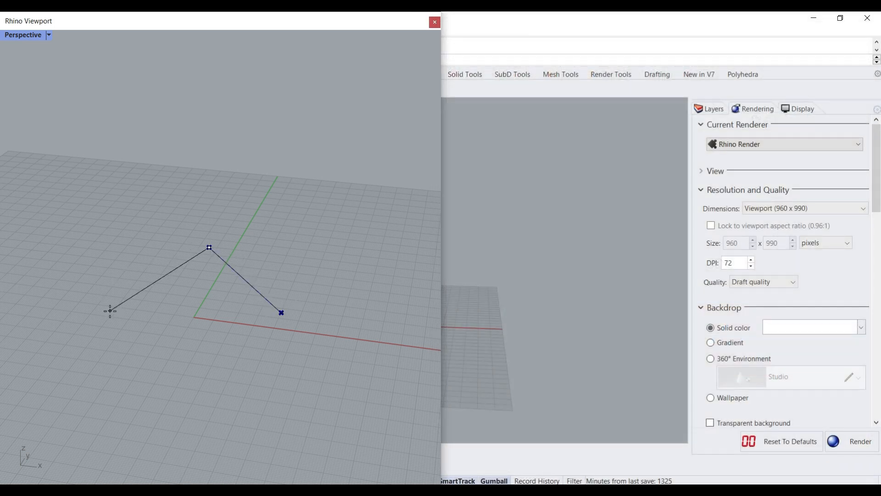
left_click(118, 312)
key("Return")
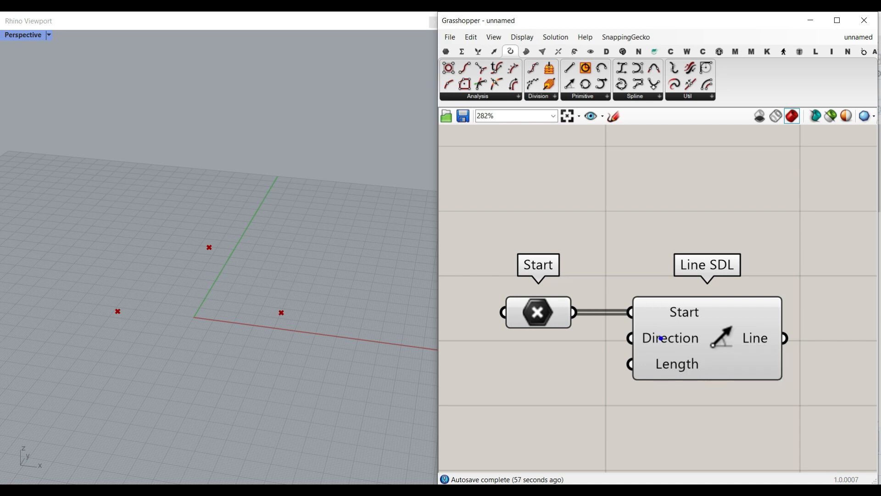
Create a number slider, connect it to the Line SDL Length input, and set it to 69.34.
mouse_move(661, 338)
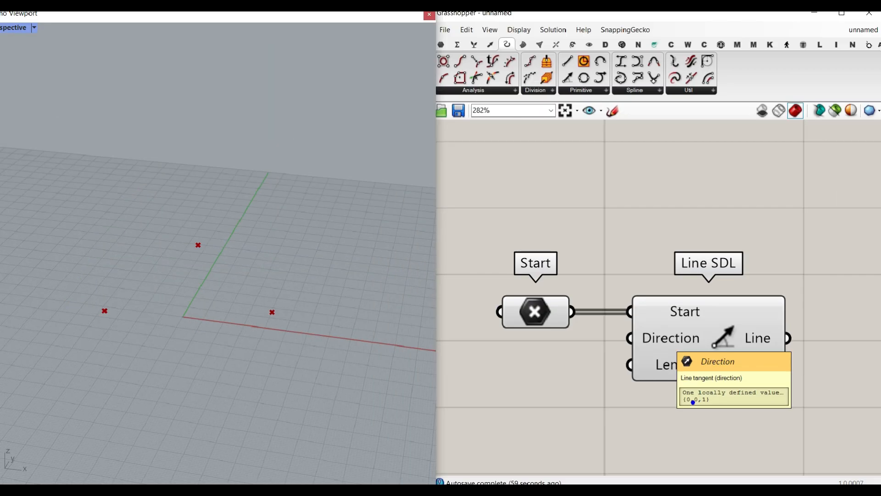
right_click_drag(118, 324, 116, 358)
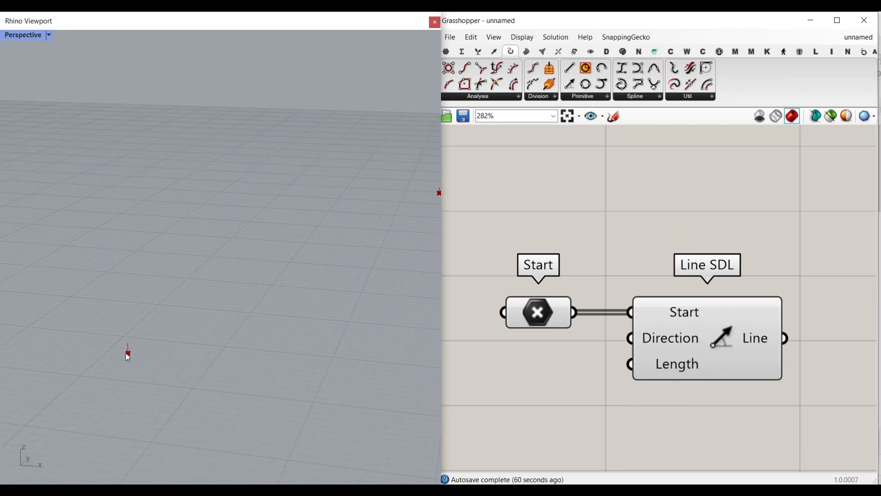
scroll(129, 351, "down", 12)
right_click_drag(518, 405, 604, 354)
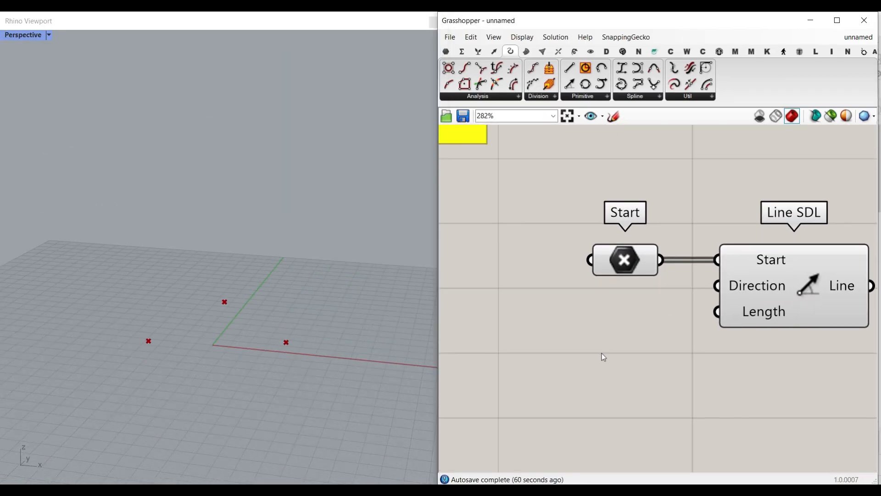
double_click(578, 347)
type("slider")
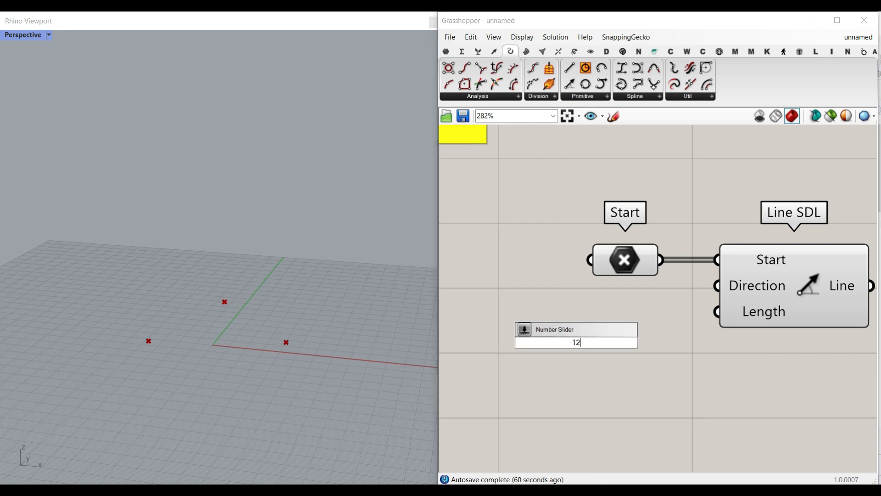
key("Return")
left_click_drag(710, 343, 717, 311)
left_click_drag(581, 343, 647, 334)
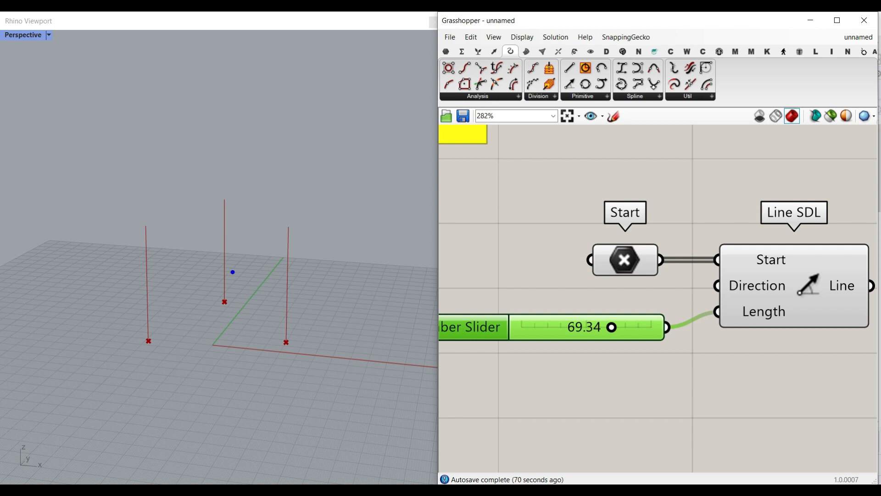
Orbit the Rhino viewport to examine the three vertical lines.
left_click_drag(136, 318, 168, 315)
left_click_drag(138, 285, 162, 284)
left_click_drag(142, 251, 163, 250)
left_click_drag(133, 221, 156, 223)
mouse_move(209, 200)
left_mouse_down()
mouse_move(233, 199)
mouse_move(223, 186)
left_mouse_up()
left_click_drag(224, 192, 224, 196)
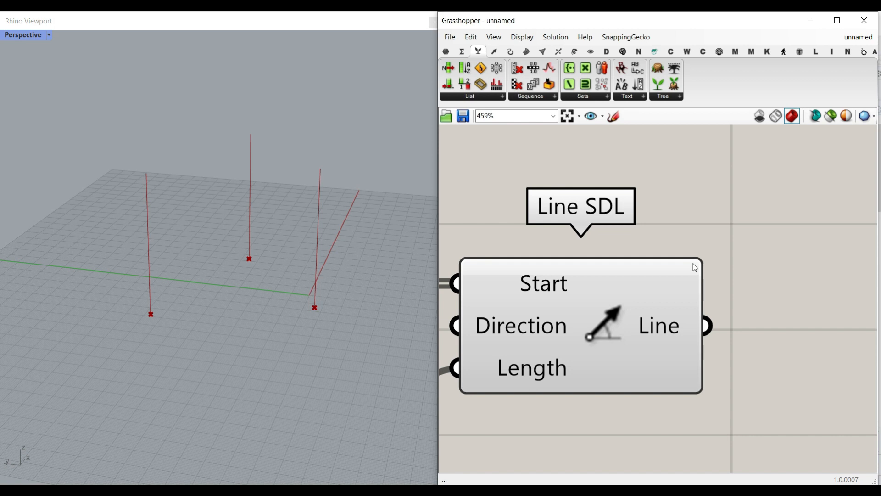
Place a MetaBall component on the canvas to the right of the Line SDL component.
left_click(548, 52)
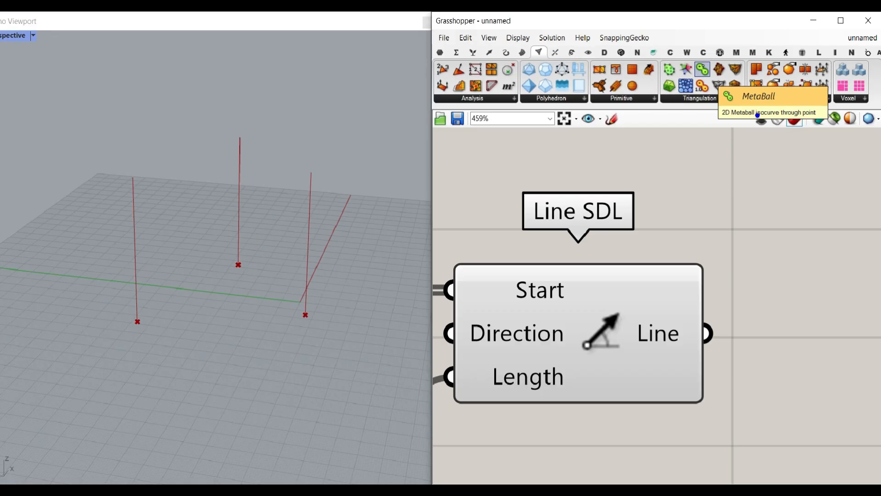
left_click(701, 68)
left_click(809, 241)
right_click_drag(792, 245, 638, 236)
scroll(634, 235, "down", 3)
left_click_drag(634, 235, 798, 304)
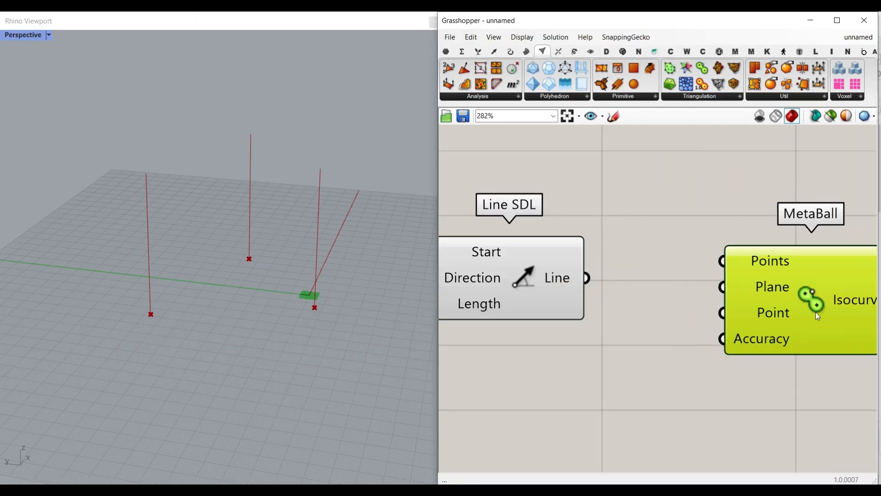
right_click_drag(799, 304, 660, 249)
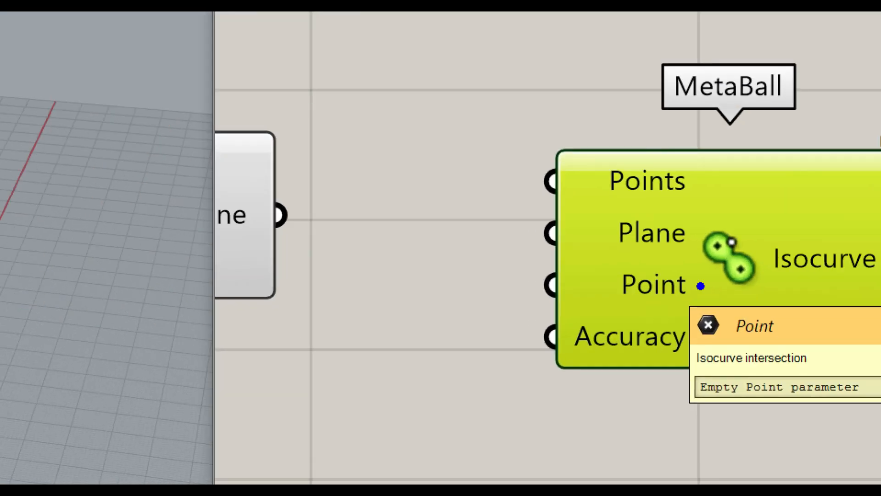
mouse_move(677, 268)
left_mouse_down()
mouse_move(624, 277)
mouse_move(688, 272)
mouse_move(694, 280)
left_mouse_up()
mouse_move(672, 354)
left_mouse_down()
mouse_move(789, 331)
mouse_move(694, 380)
mouse_move(682, 347)
left_mouse_up()
key("Escape")
scroll(638, 313, "down", 3)
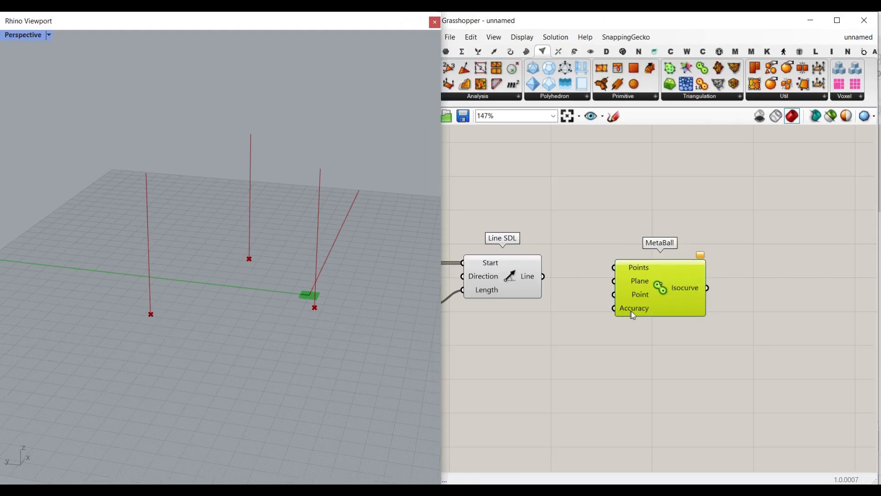
Move the MetaBall component further to the right on the canvas.
right_click_drag(632, 312, 698, 315)
left_click_drag(712, 307, 823, 328)
left_click(569, 298)
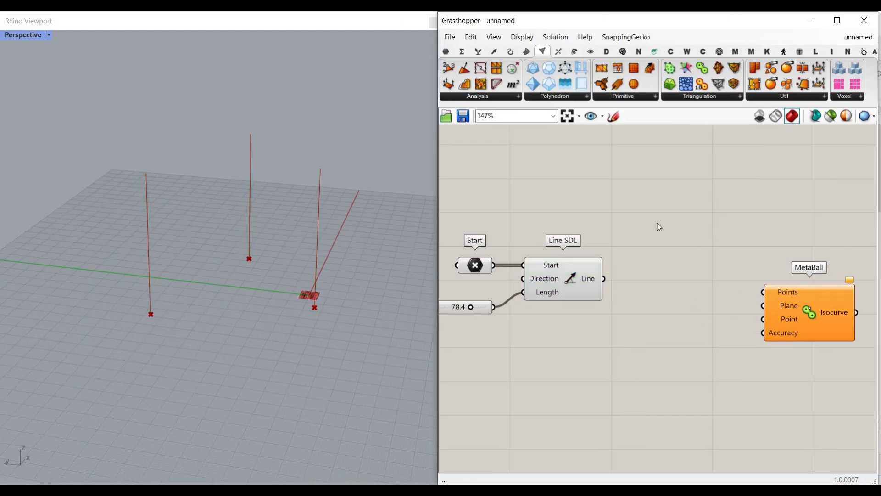
Add a Divide Curve component and connect the Line SDL Line output to its Curve input.
left_click(511, 51)
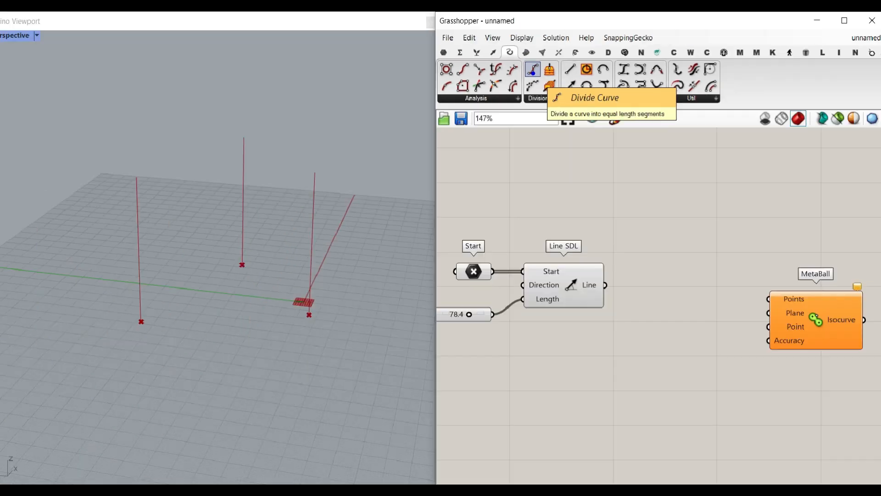
scroll(684, 333, "up", 2)
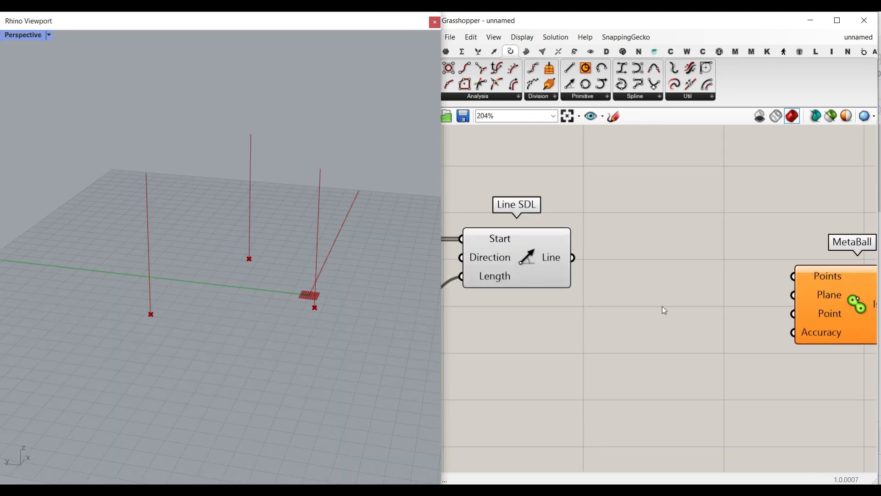
left_click(534, 68)
left_click(669, 335)
scroll(581, 267, "up", 2)
left_click_drag(570, 253, 633, 337)
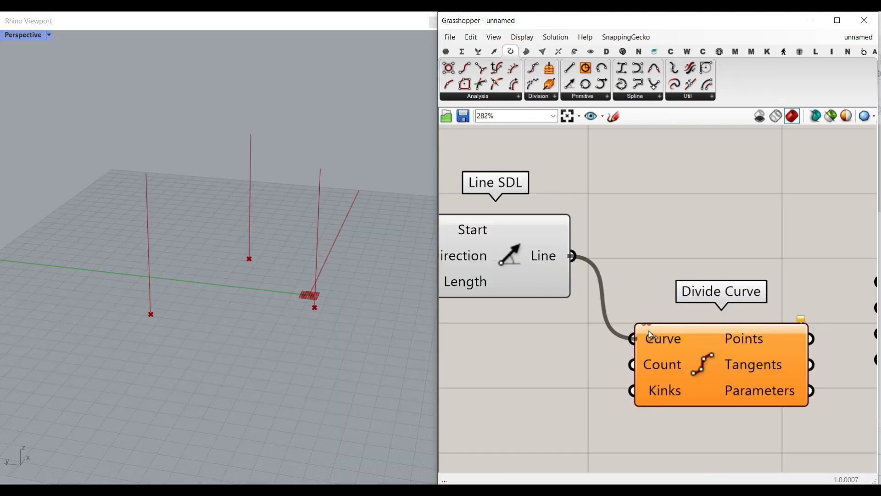
Create a number slider ranging 2 to 30, connect it to the Divide Curve Count input, and adjust its value.
right_click_drag(541, 393, 610, 348)
double_click(546, 348)
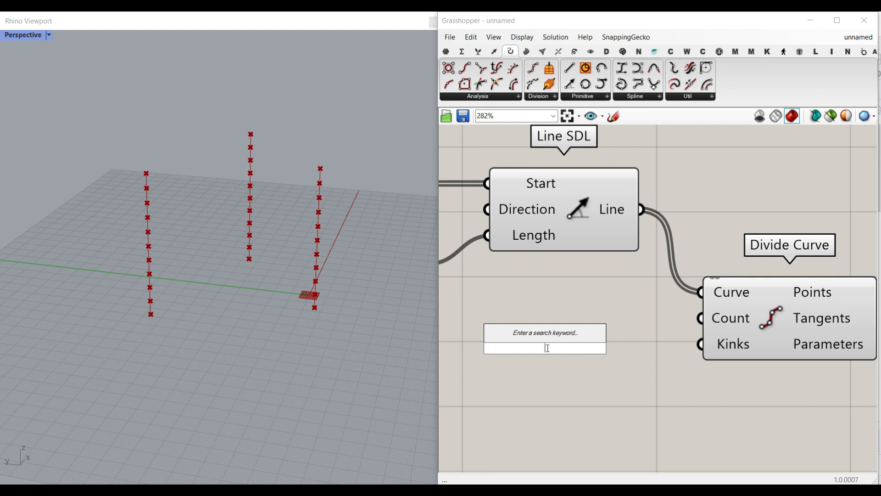
type("2..30")
key("Return")
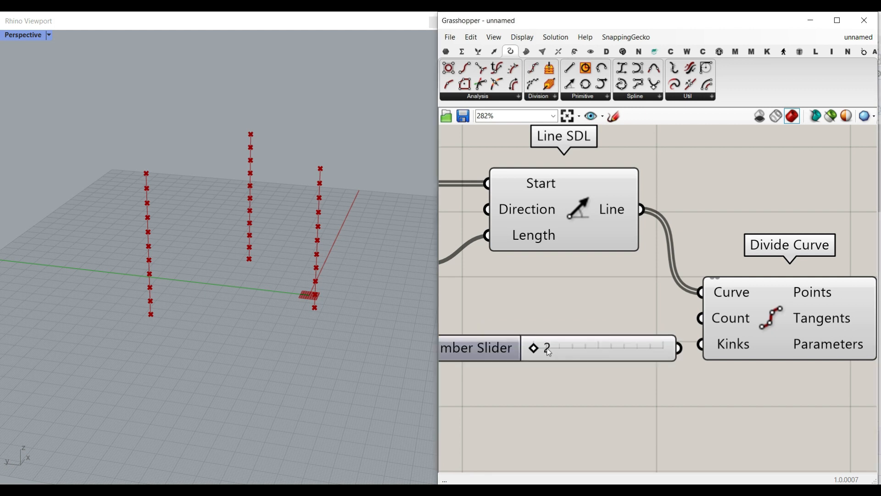
left_click_drag(682, 347, 700, 319)
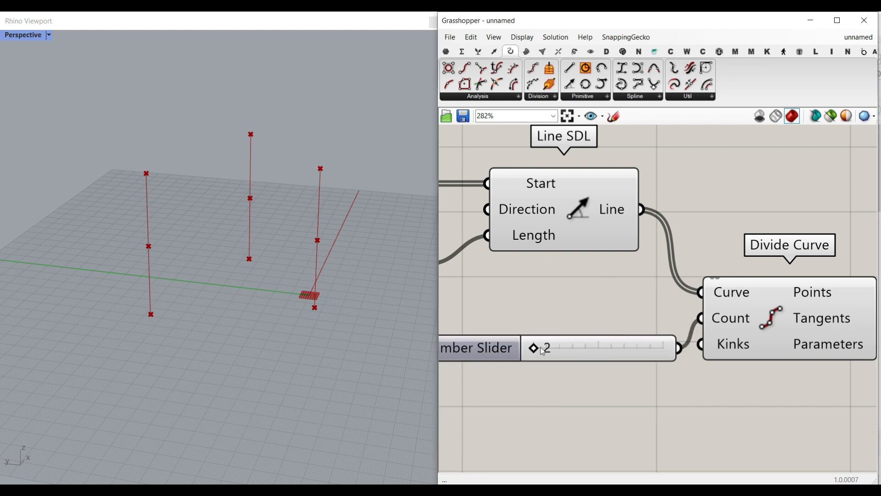
right_click_drag(580, 342, 565, 334)
left_click_drag(572, 339, 536, 326)
Connect Divide Curve Points to the MetaBall Points input and simplify the Divide Curve Points output.
right_click_drag(728, 298, 464, 299)
scroll(590, 279, "down", 1)
left_click_drag(678, 278, 702, 332)
scroll(583, 292, "up", 1)
left_click_drag(586, 288, 733, 296)
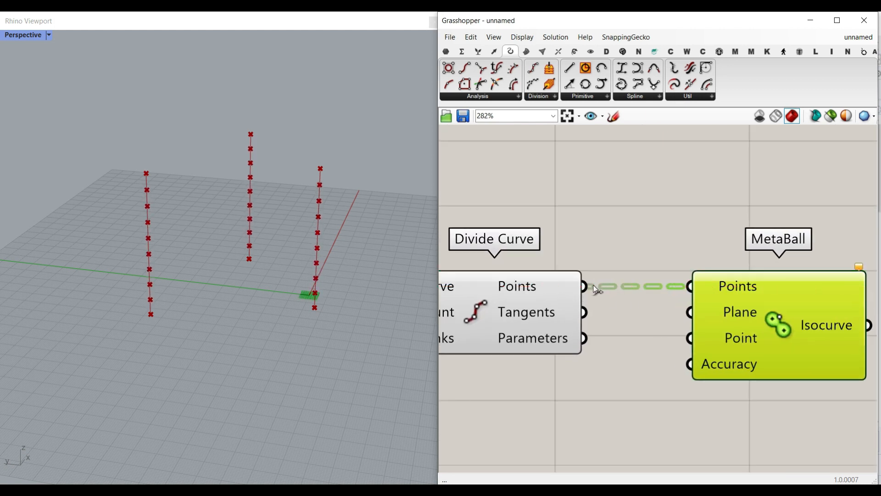
right_click(564, 285)
left_click(601, 367)
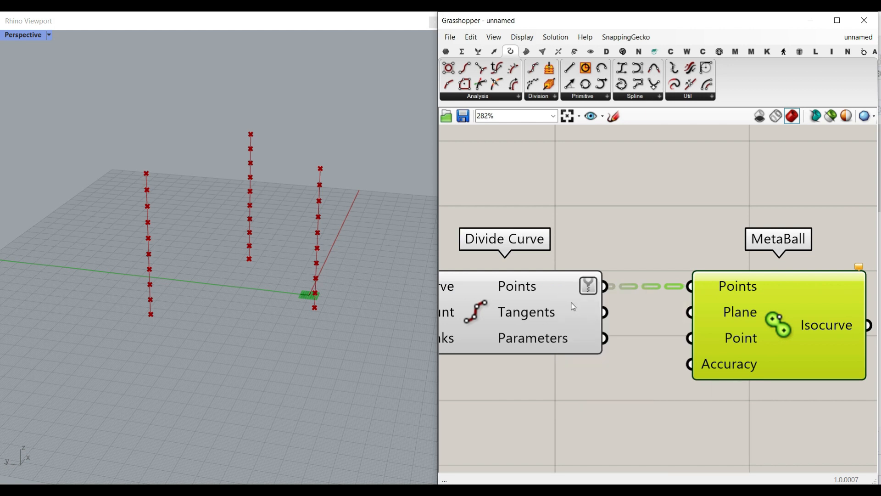
Inspect the data structure of the Divide Curve Points output.
right_click_drag(579, 314, 575, 275)
mouse_move(537, 247)
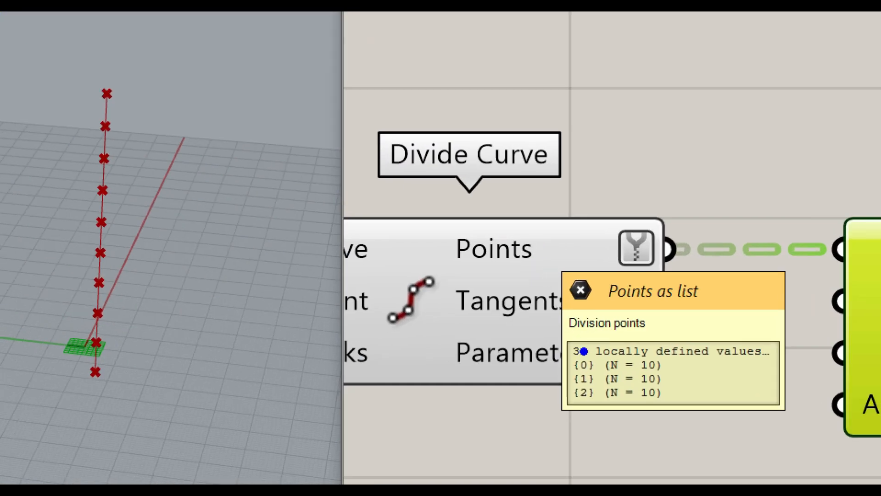
left_click(568, 364)
left_click(568, 379)
left_click(569, 400)
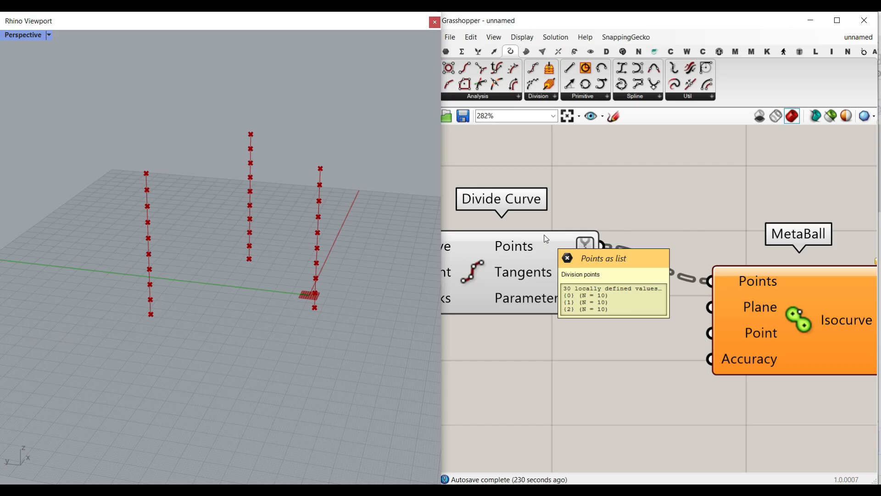
right_click_drag(287, 298, 282, 286)
mouse_move(127, 298)
left_mouse_down()
mouse_move(285, 260)
mouse_move(339, 287)
mouse_move(183, 310)
mouse_move(132, 298)
left_mouse_up()
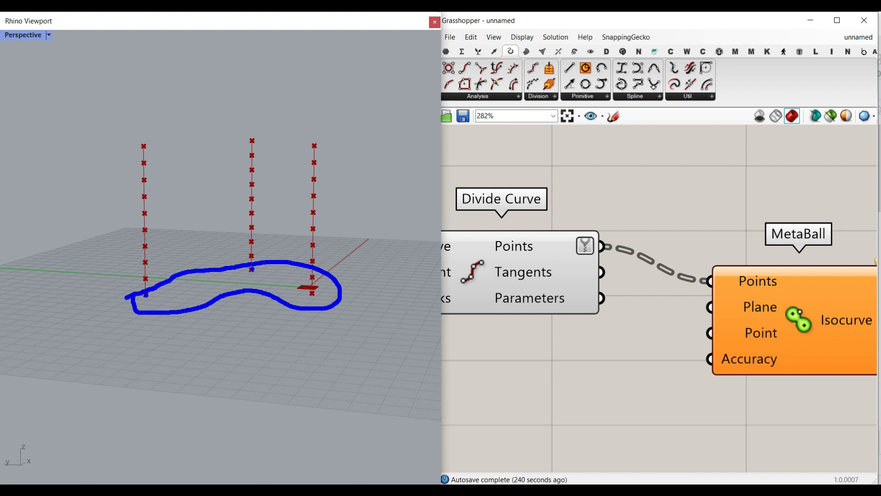
type("t")
type("{0")
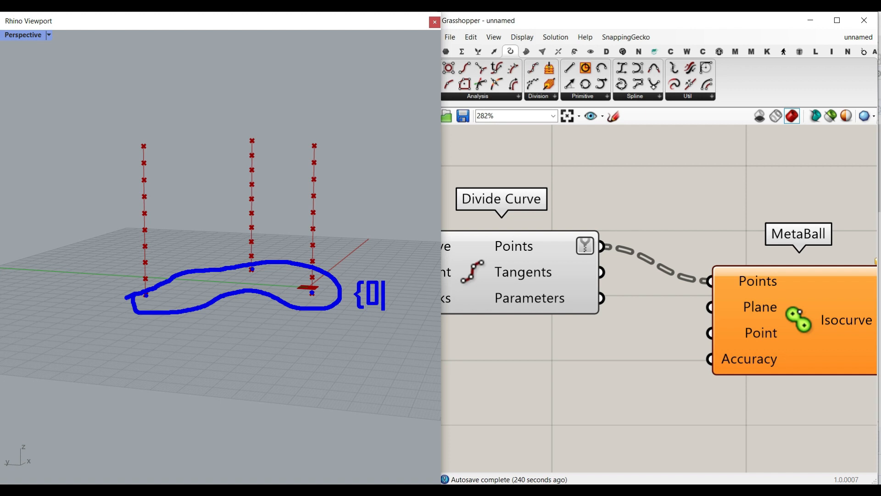
type("} n=3")
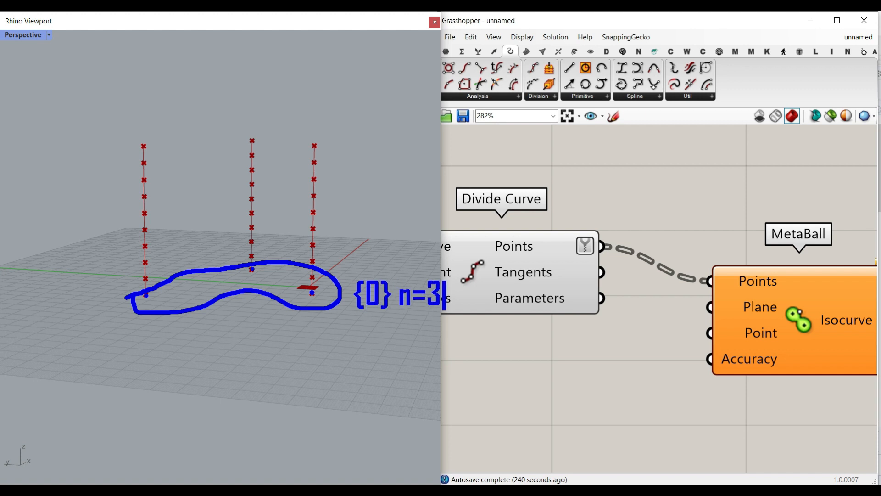
key("Escape")
mouse_move(113, 166)
left_mouse_down()
mouse_move(308, 148)
mouse_move(274, 175)
mouse_move(114, 167)
left_mouse_up()
type("t")
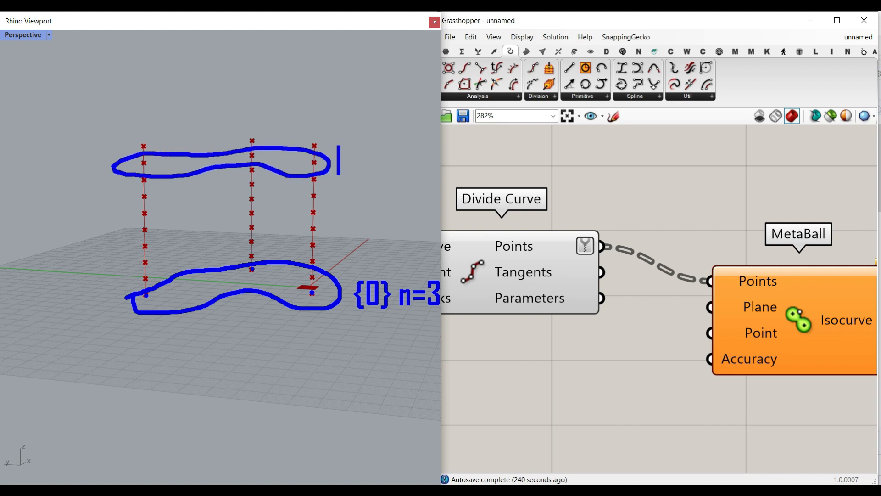
type("{8} n=3")
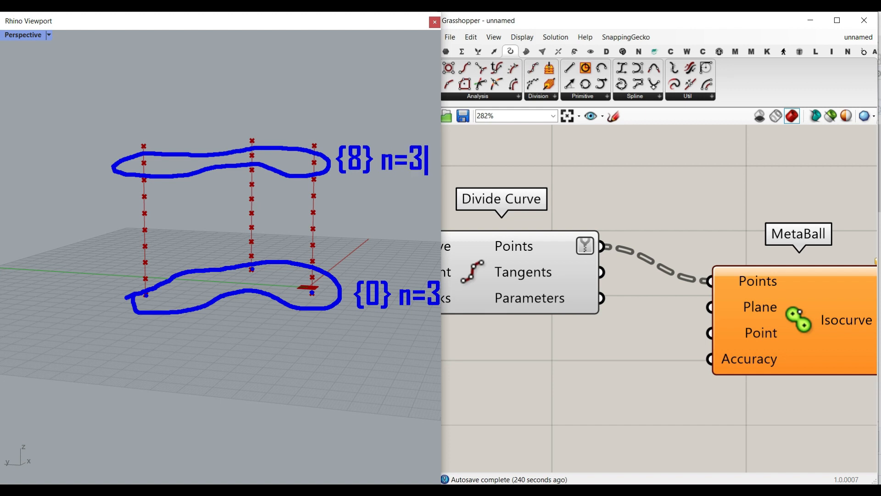
key("Escape")
key("Escape")
Review the branch structure of the Divide Curve Points output once more.
mouse_move(523, 242)
key("ctrl+1")
left_click(523, 242)
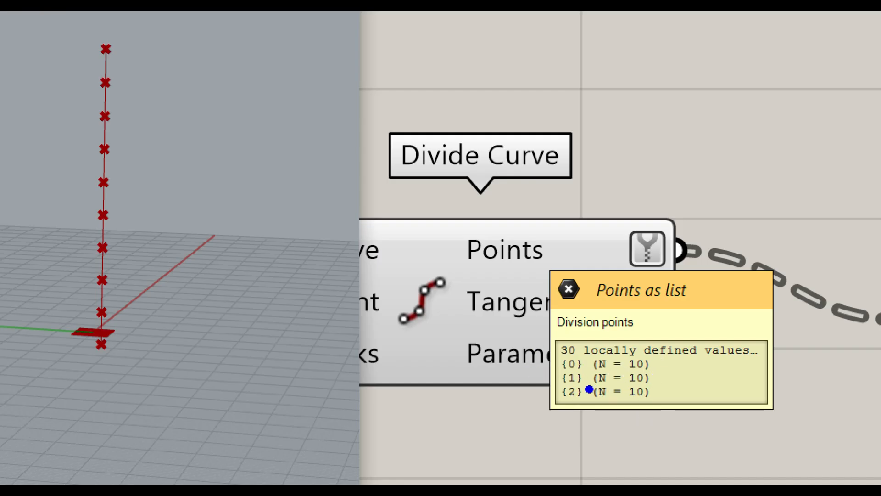
key("Escape")
Insert a Flip Matrix component between the Divide Curve Points output and the MetaBall Points input.
double_click(653, 220)
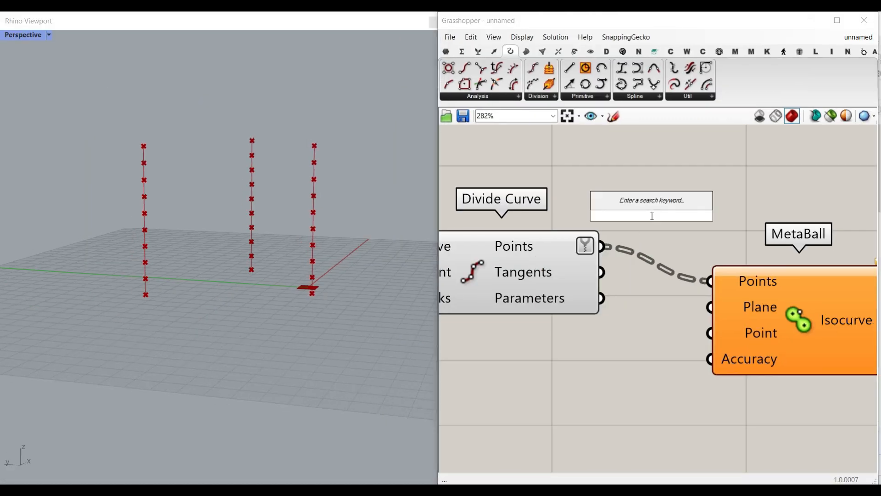
type("flip")
left_click(638, 175)
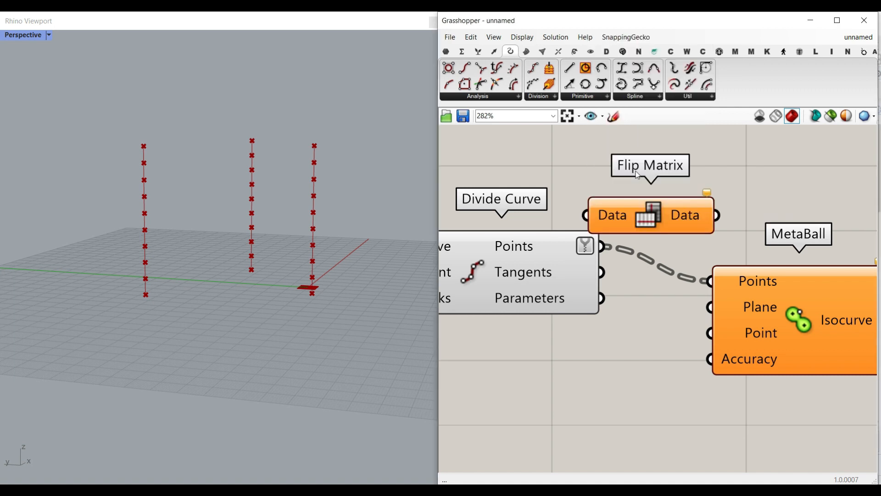
right_click_drag(672, 250, 557, 249)
scroll(556, 250, "down", 5)
left_click_drag(632, 302, 699, 275)
scroll(587, 252, "up", 6)
left_click_drag(450, 215, 536, 240)
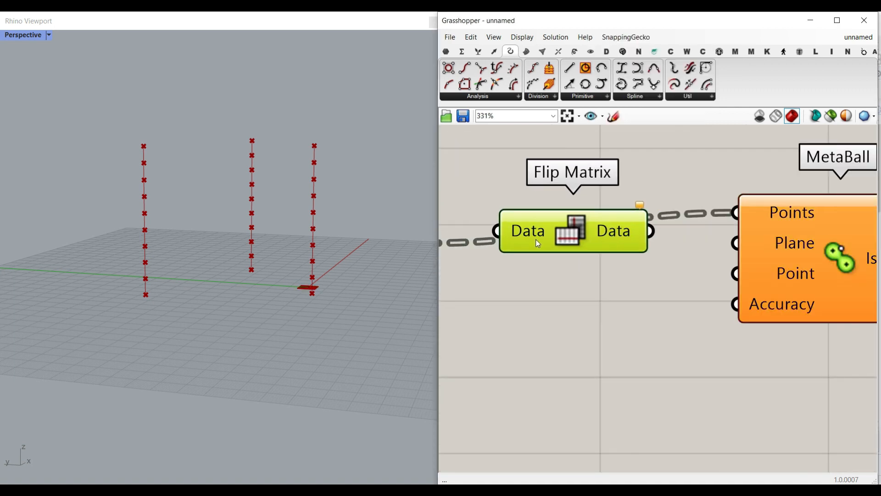
right_click_drag(536, 239, 561, 237)
scroll(561, 238, "down", 1)
left_click_drag(473, 244, 535, 234)
right_click_drag(641, 248, 593, 250)
left_click_drag(612, 235, 698, 226)
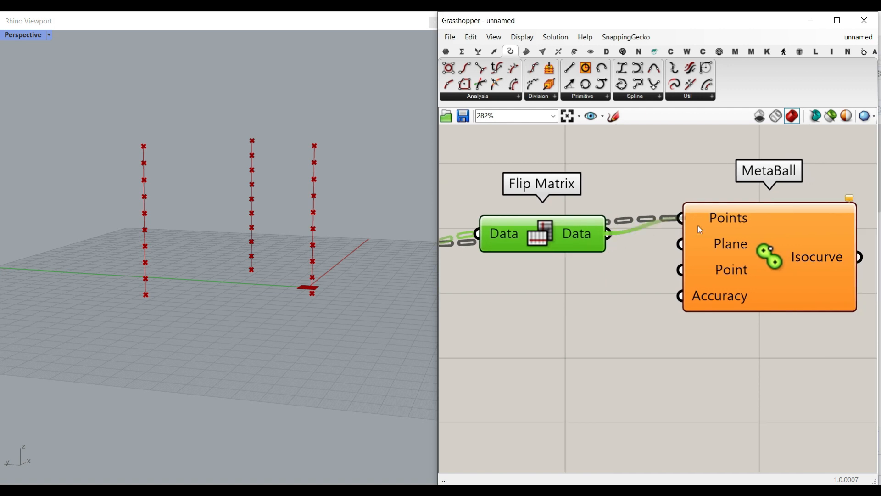
Inspect the flipped data tree on the Flip Matrix output and the MetaBall Points input.
mouse_move(588, 235)
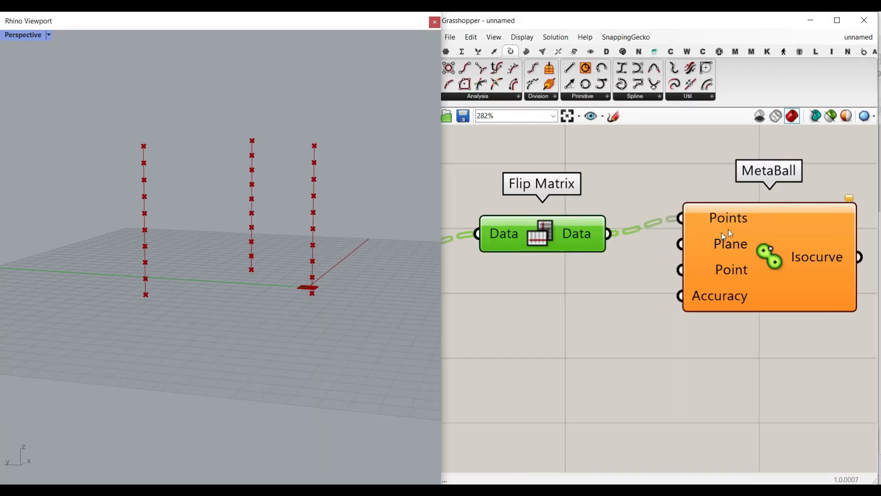
left_click(765, 260)
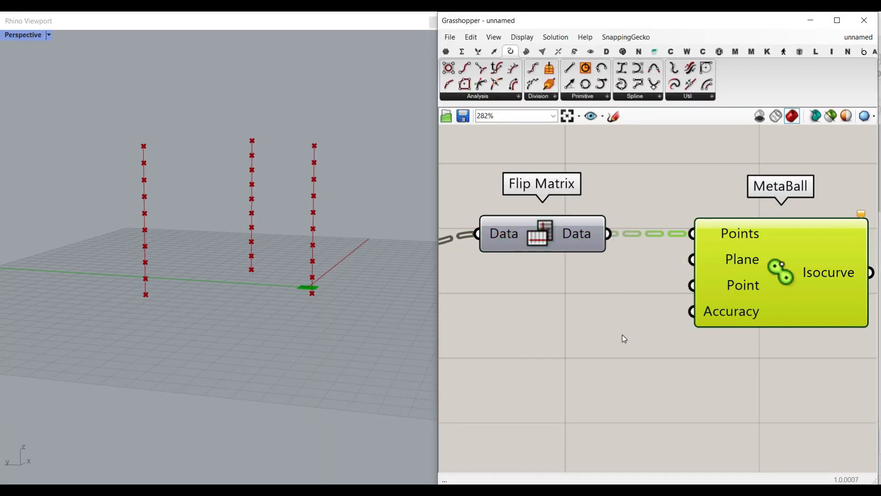
right_click_drag(648, 286, 716, 277)
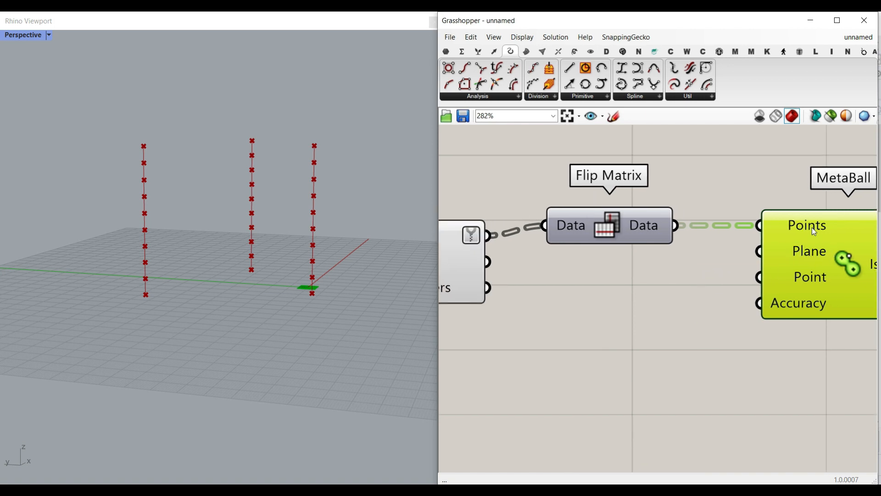
mouse_move(811, 226)
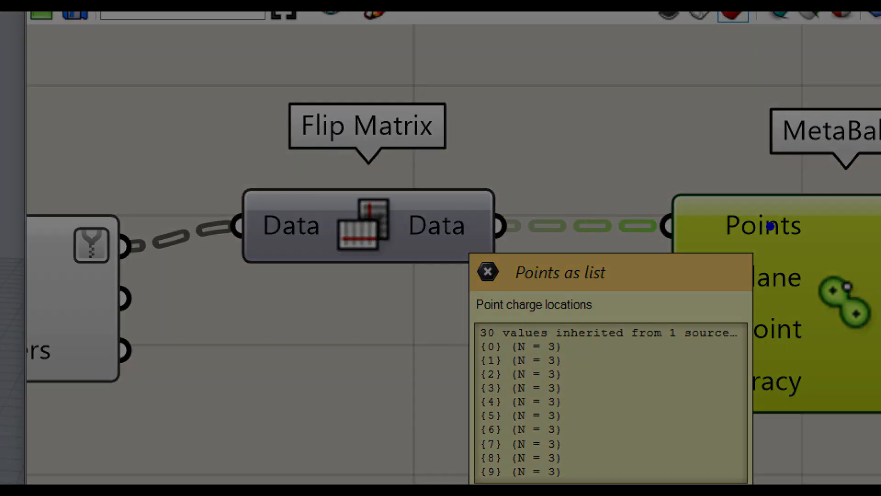